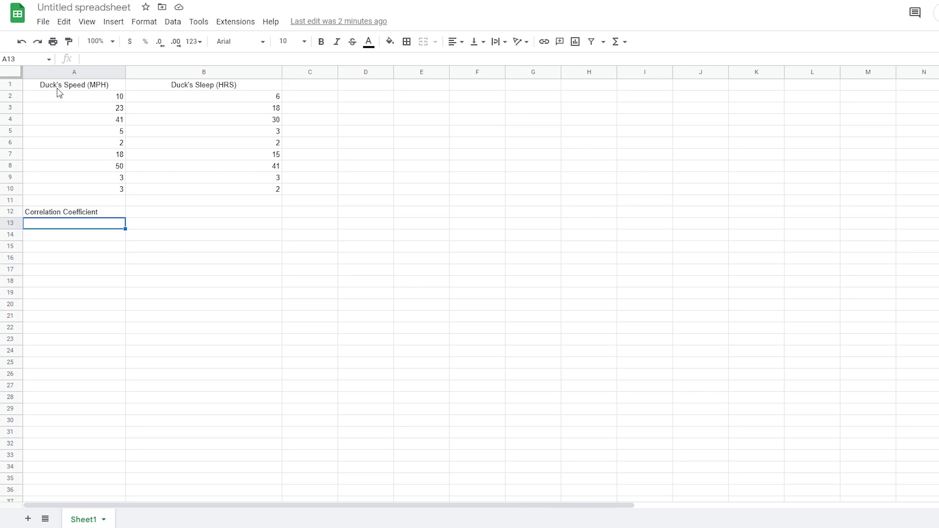
Insert a scatter chart from A1:B10 and place it to the right of and below the data.
drag(57, 86, 230, 186)
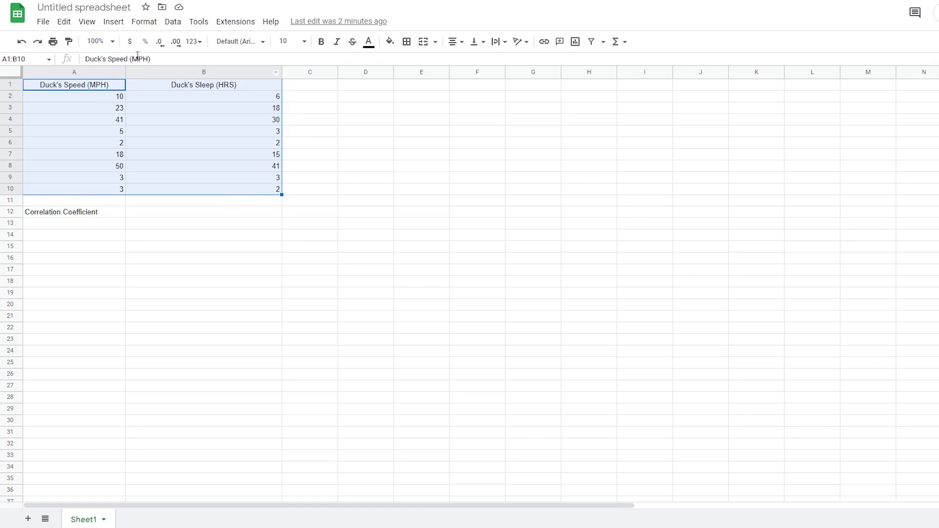
click(113, 22)
click(159, 122)
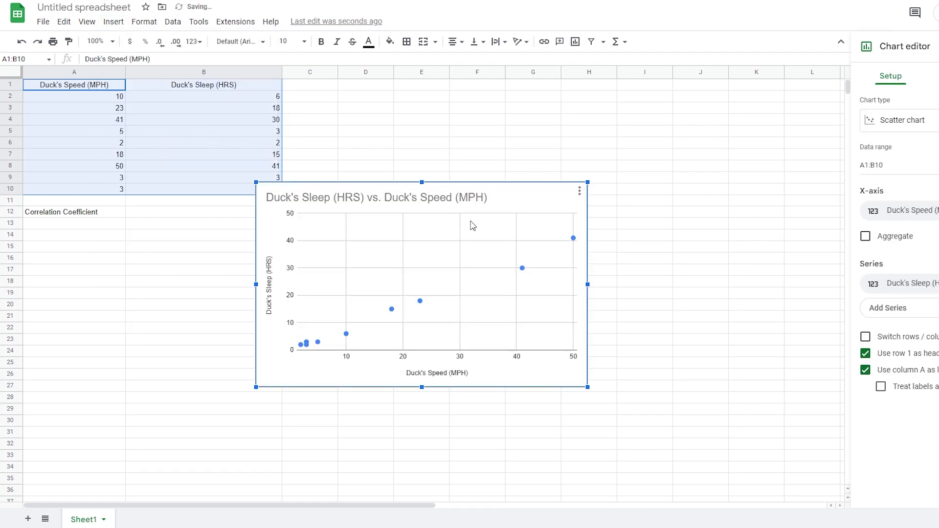
drag(509, 209, 543, 216)
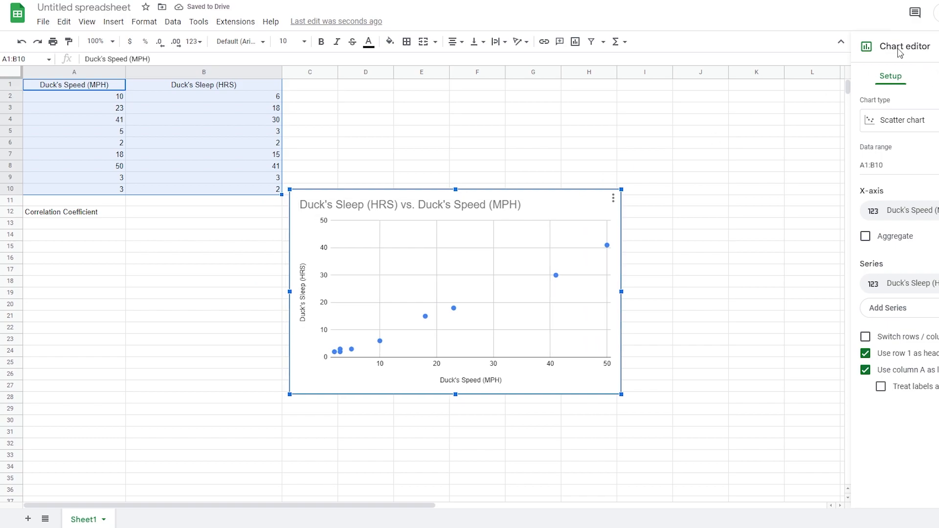
click(908, 123)
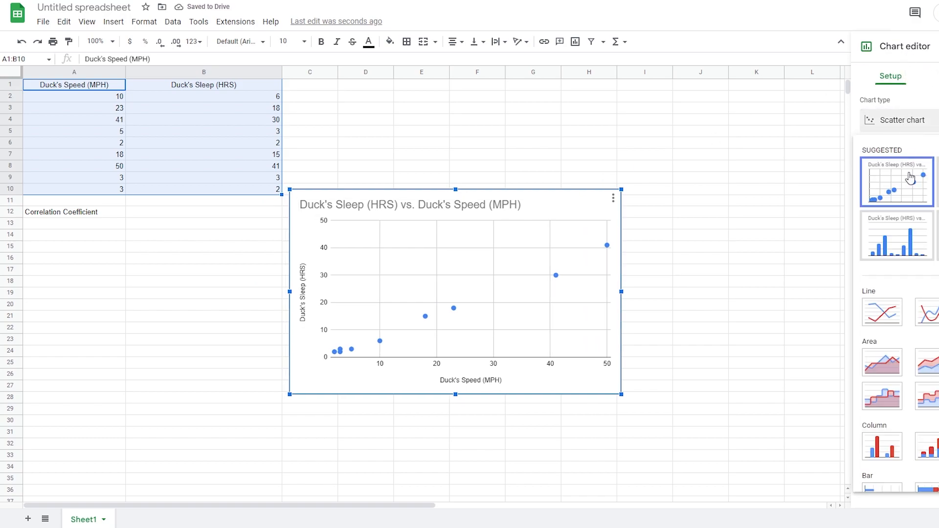
click(908, 197)
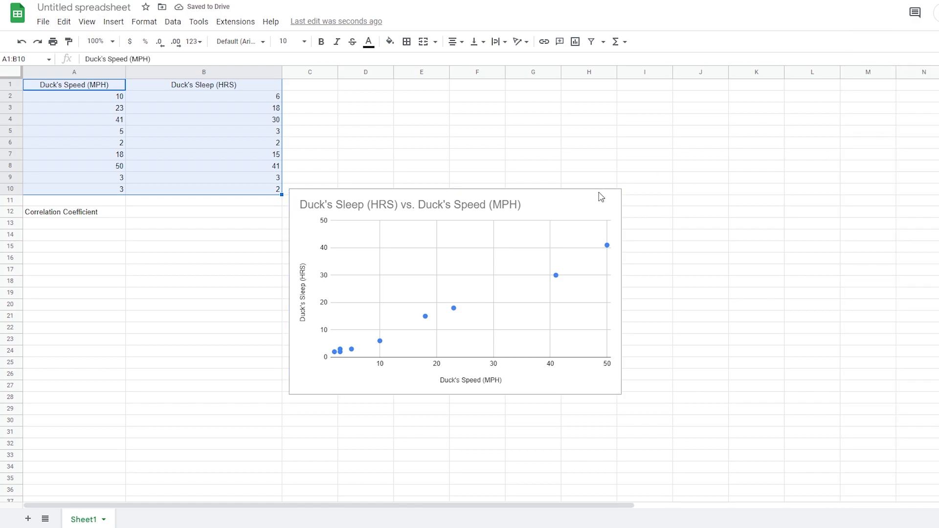
Bring up the chart's Setup options and keep Scatter as the chart type.
double_click(561, 220)
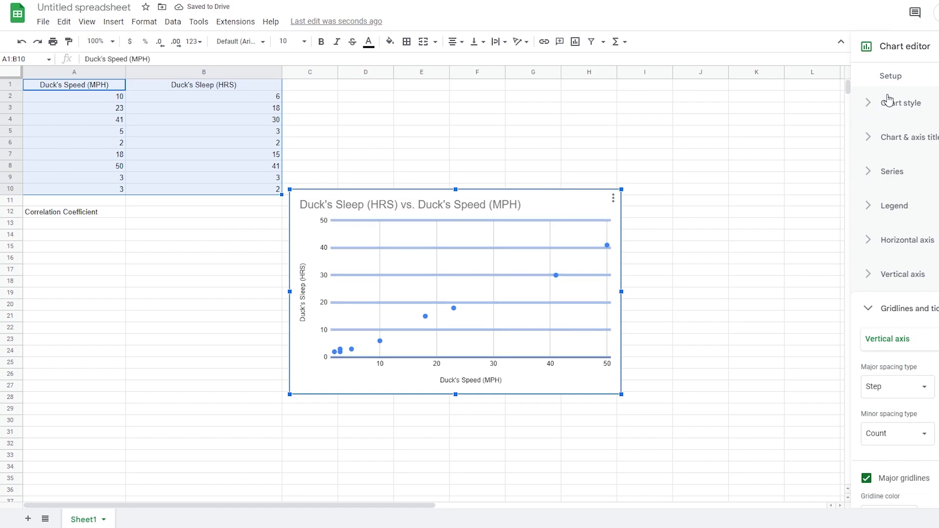
click(895, 78)
click(901, 122)
click(890, 177)
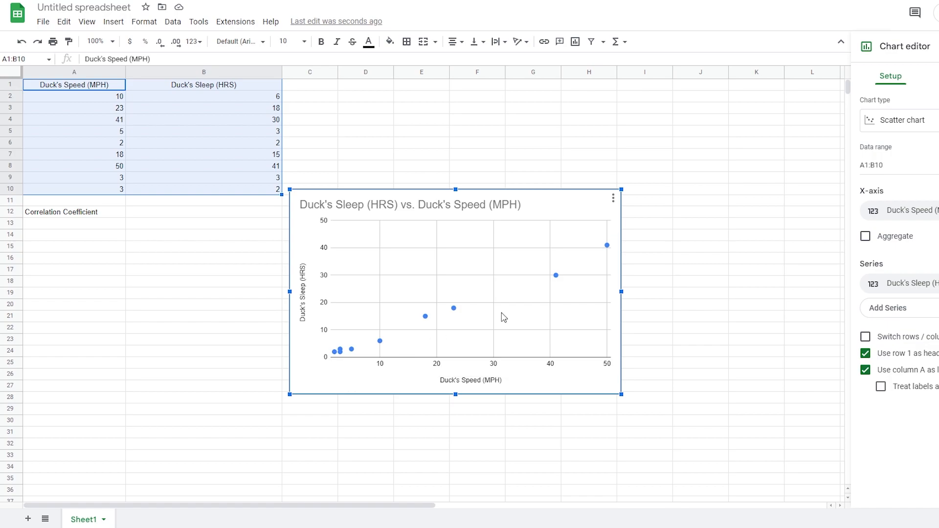
Turn on a trendline for the scatter chart's data series.
click(937, 76)
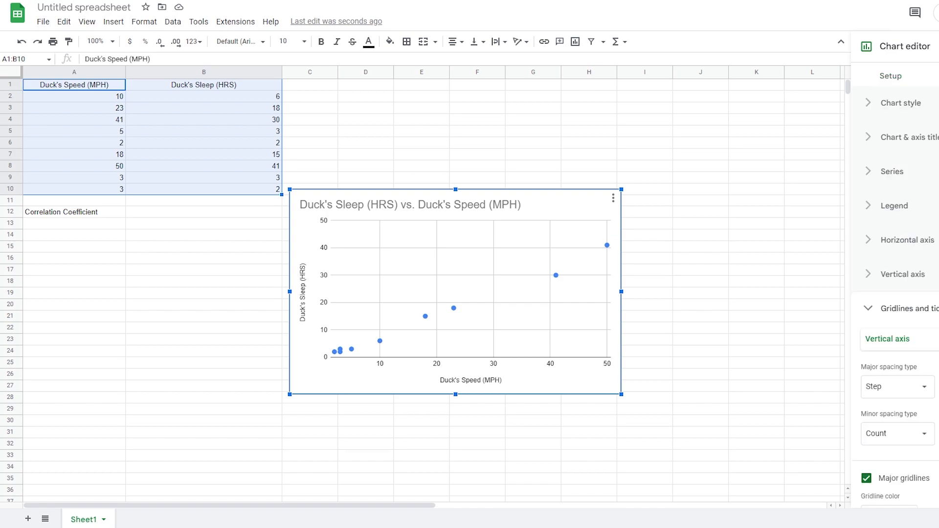
click(910, 179)
scroll(918, 298, down, 2)
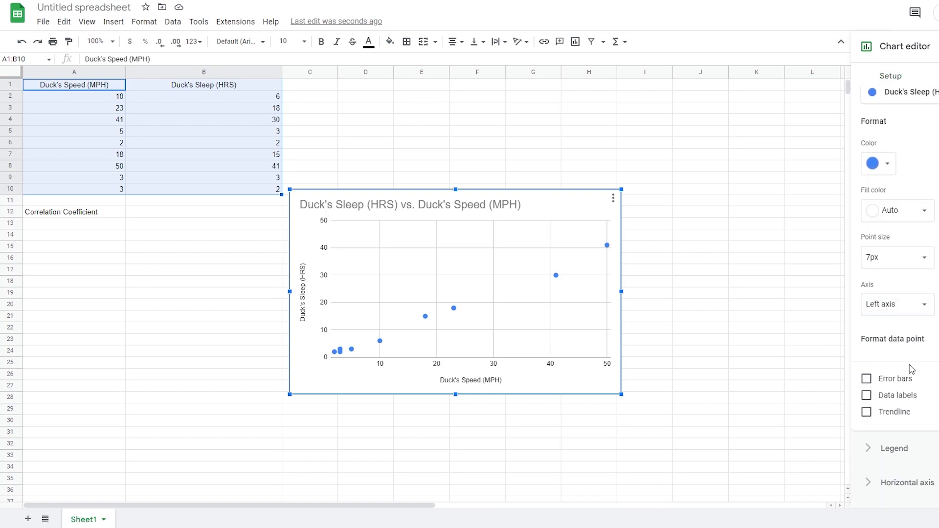
click(888, 415)
Close the chart editor by clicking away from the chart and select cell A13.
click(469, 286)
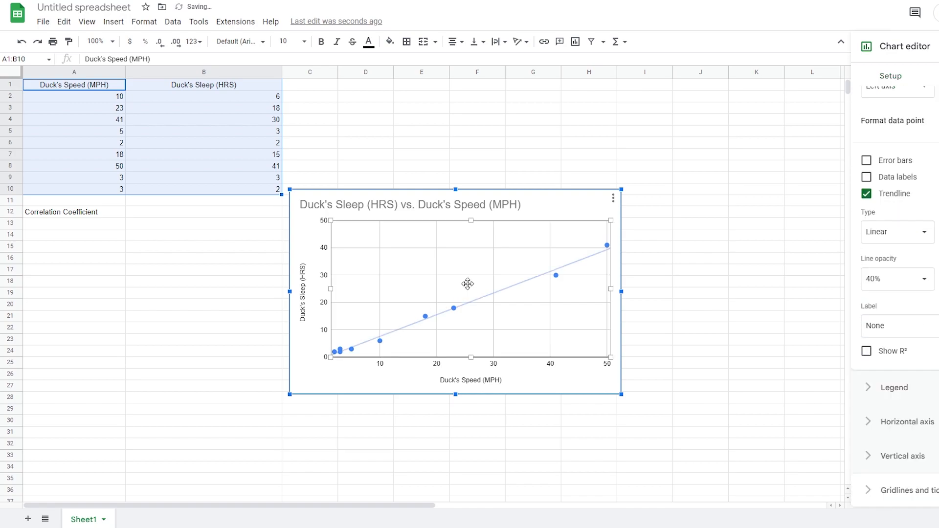
click(574, 219)
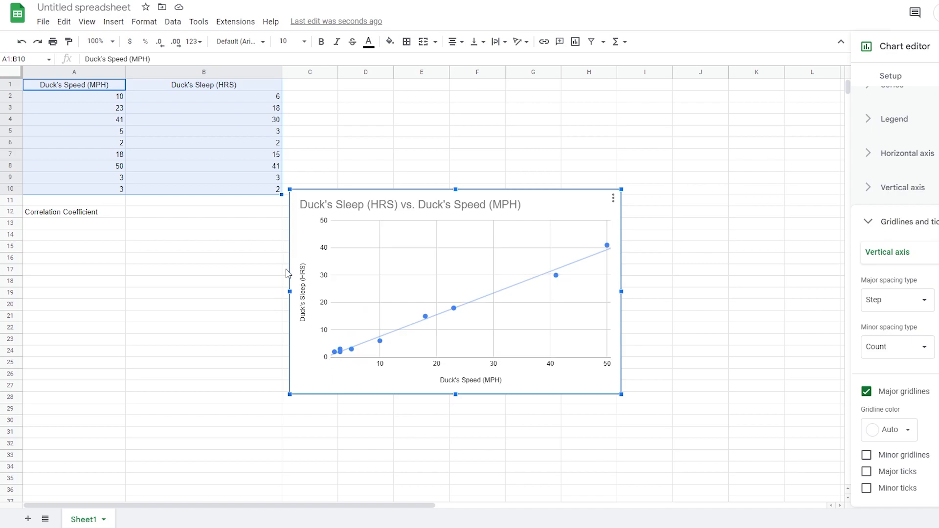
click(113, 228)
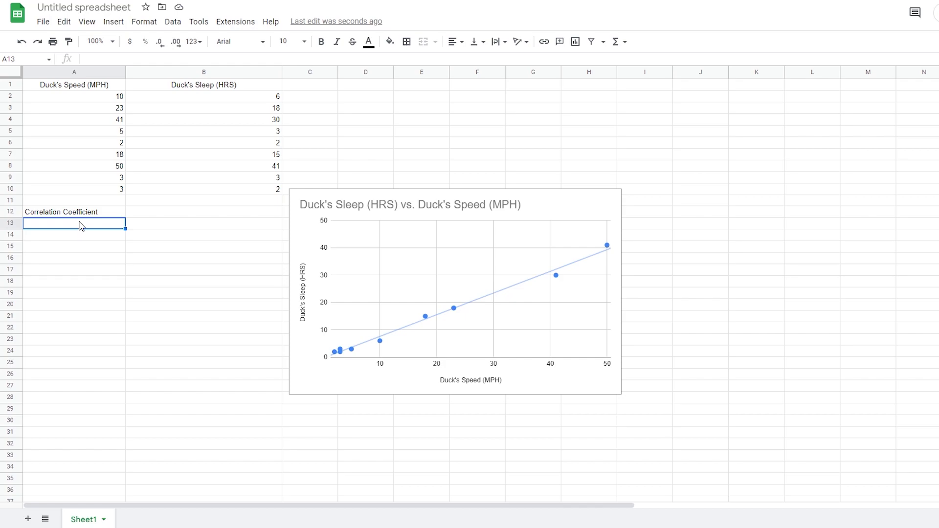
Enter =CORREL(A2:A10,B2:B10) in A13, giving 0.9958663025.
text(=correl)
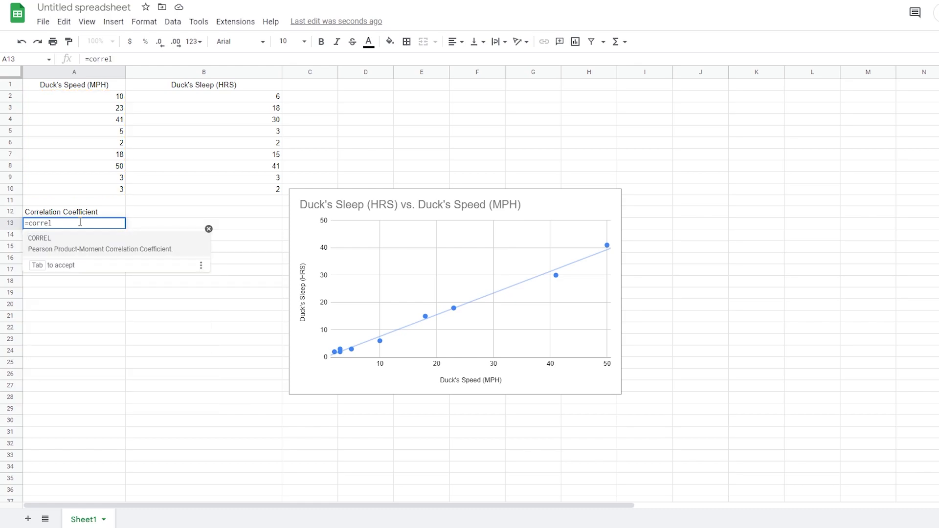
key(Tab)
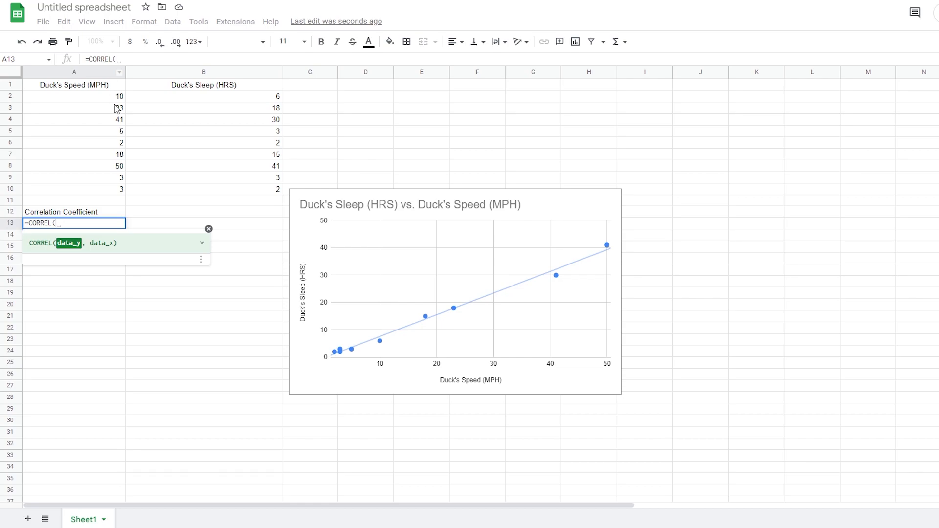
drag(106, 102, 106, 190)
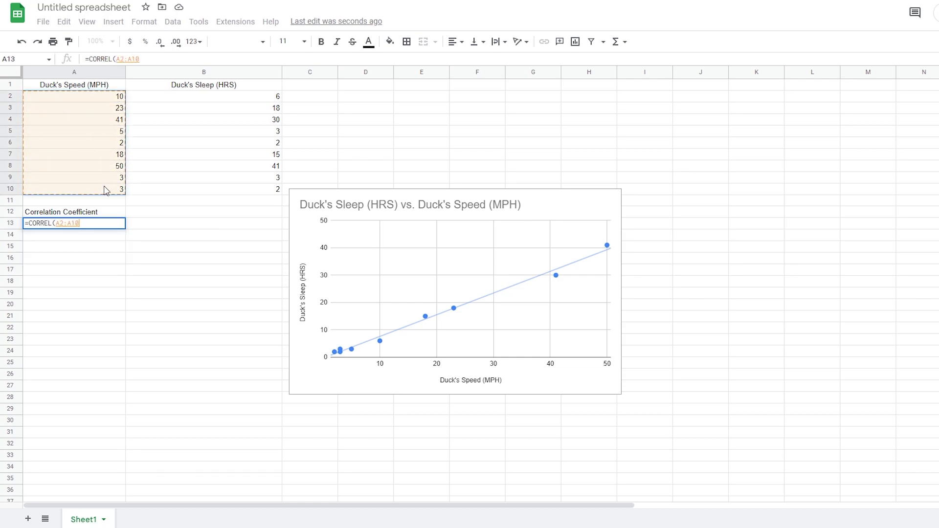
text(,)
drag(206, 103, 218, 192)
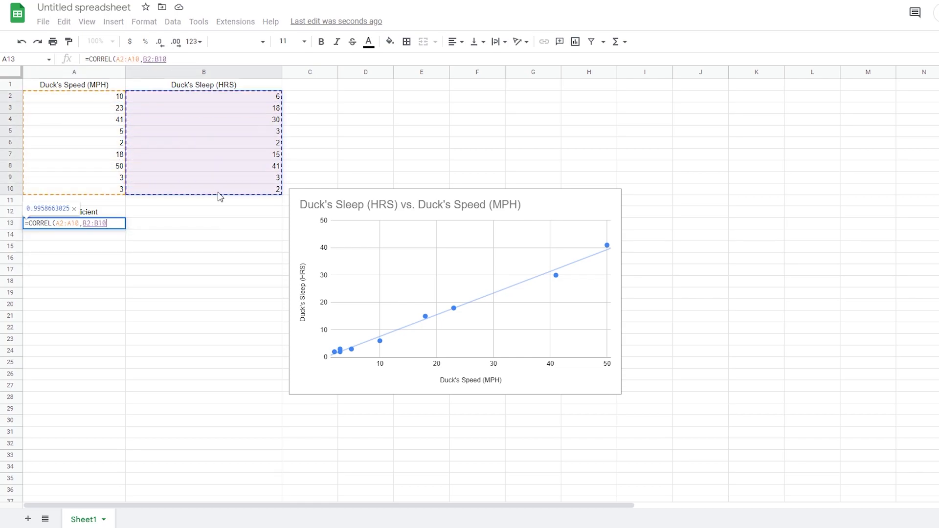
key(Return)
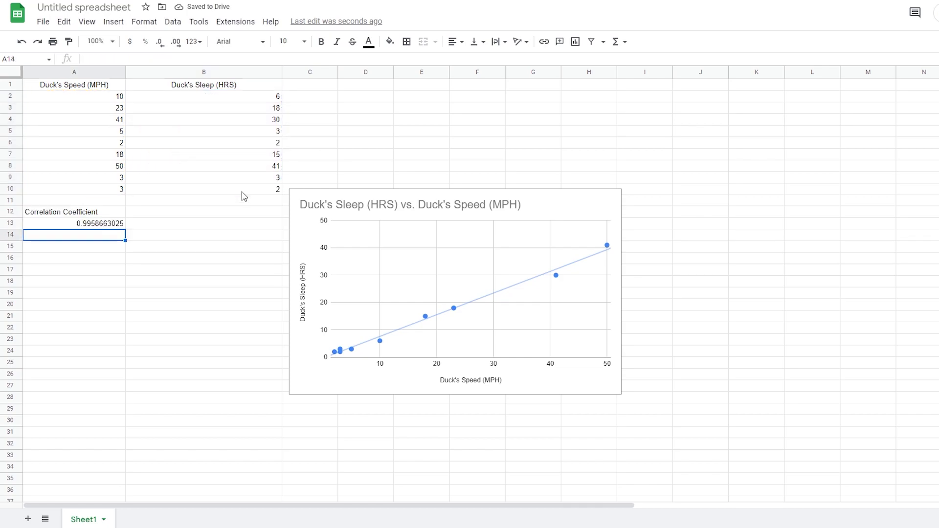
Rewrite A13 as =CORREL(B2:B10,A2:A10), which still returns 0.9958663025.
click(124, 219)
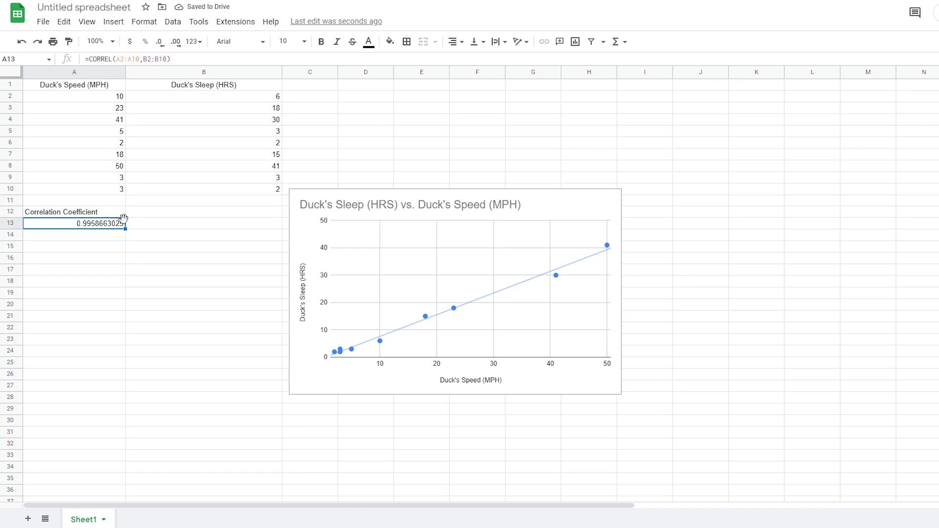
triple_click(124, 222)
key(BackSpace)
text(=CORREL()
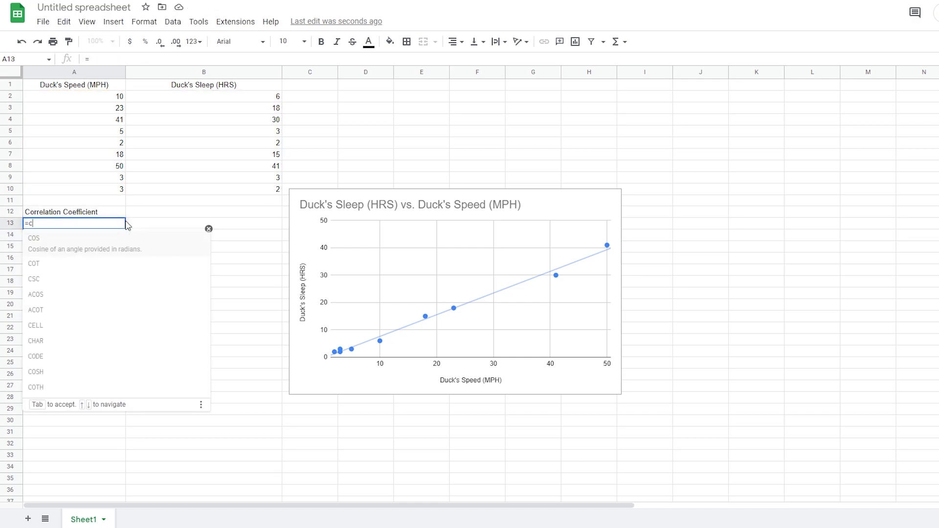
drag(241, 96, 238, 189)
text(,)
drag(110, 98, 122, 194)
key(Return)
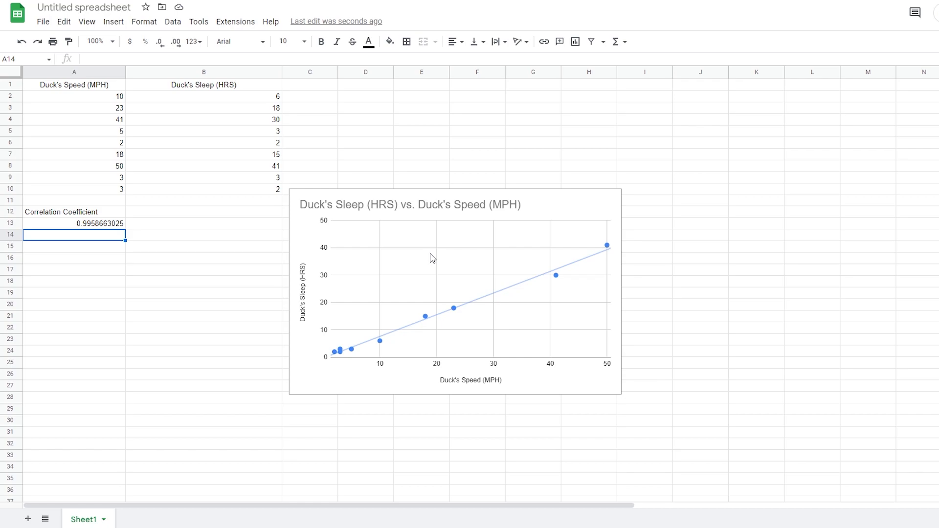
Enter '+' with 'positive' in row 15 and '-' with 'negative' in row 16.
key(Return)
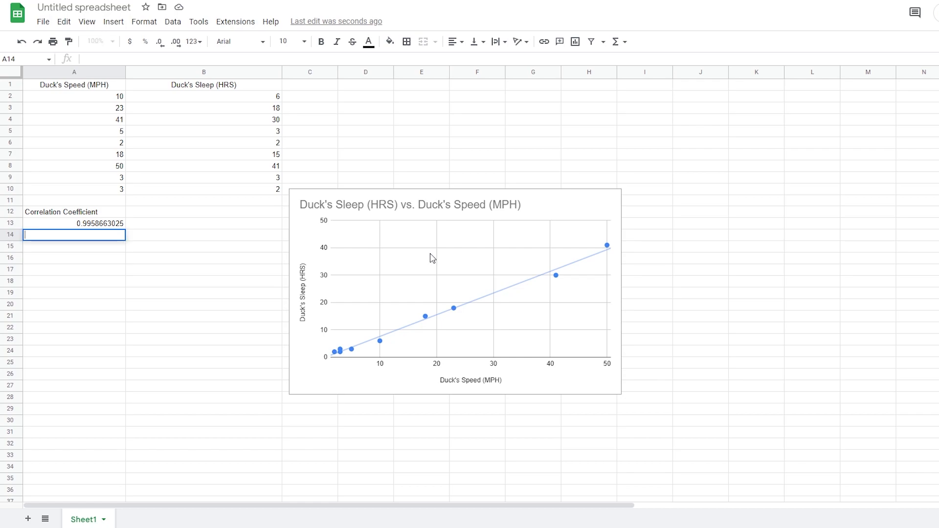
key(Return)
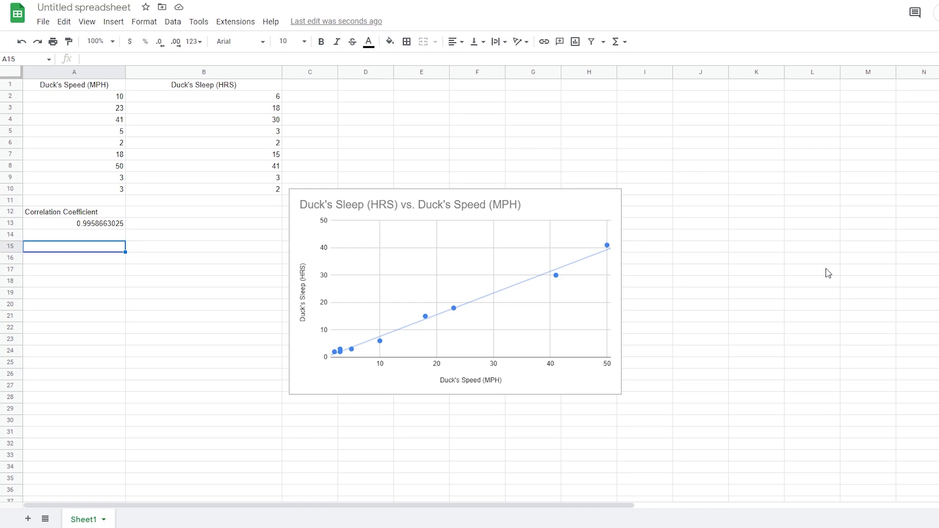
text("+")
key(Tab)
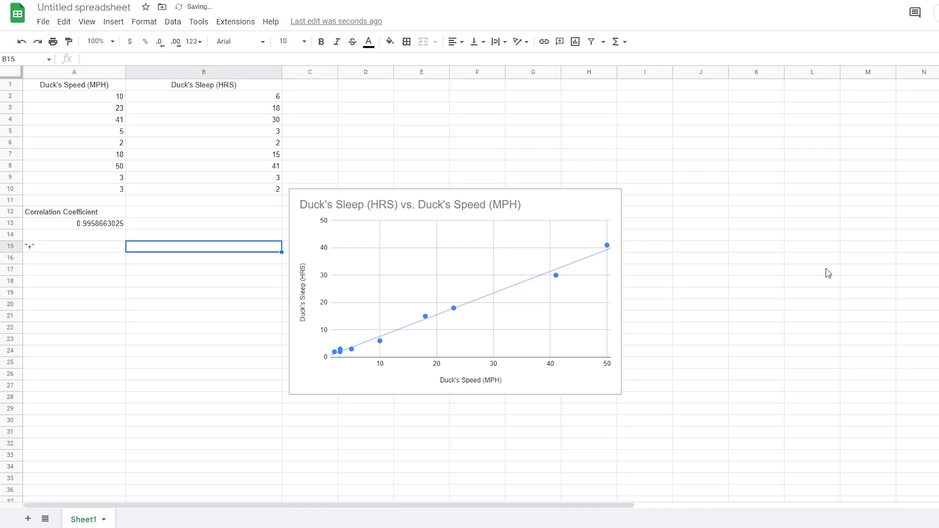
text(positive)
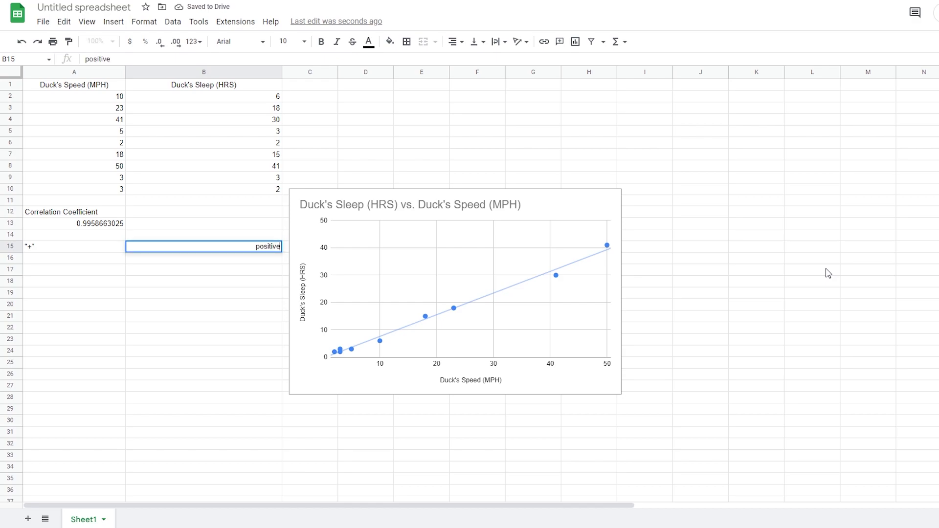
key(Return)
text("-")
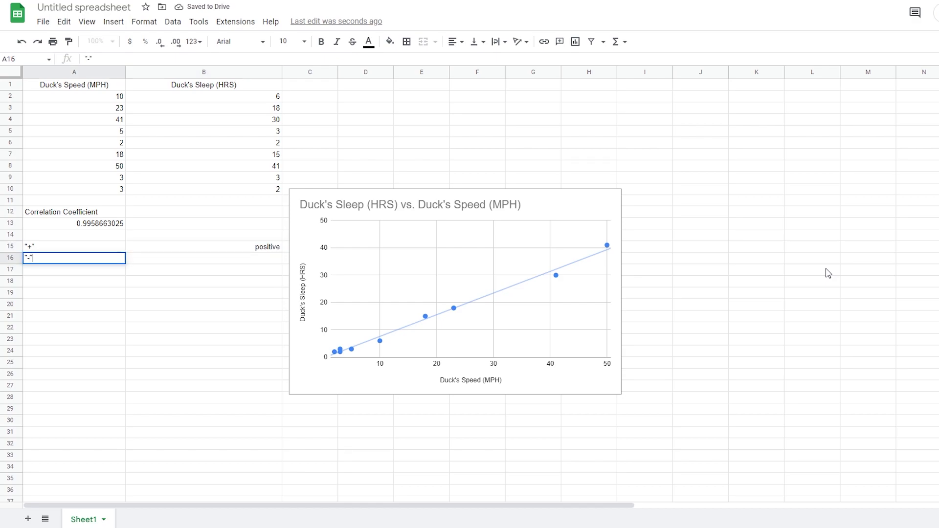
key(Tab)
text(negative)
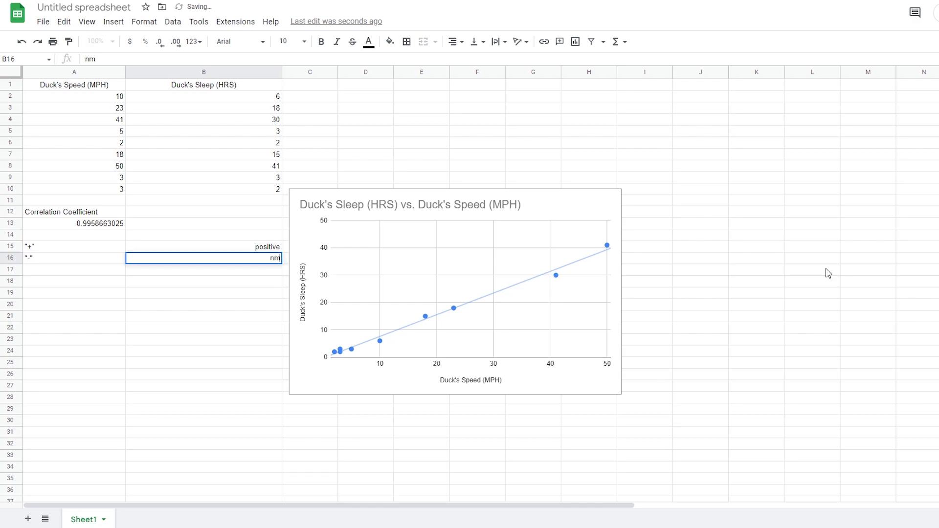
key(Return)
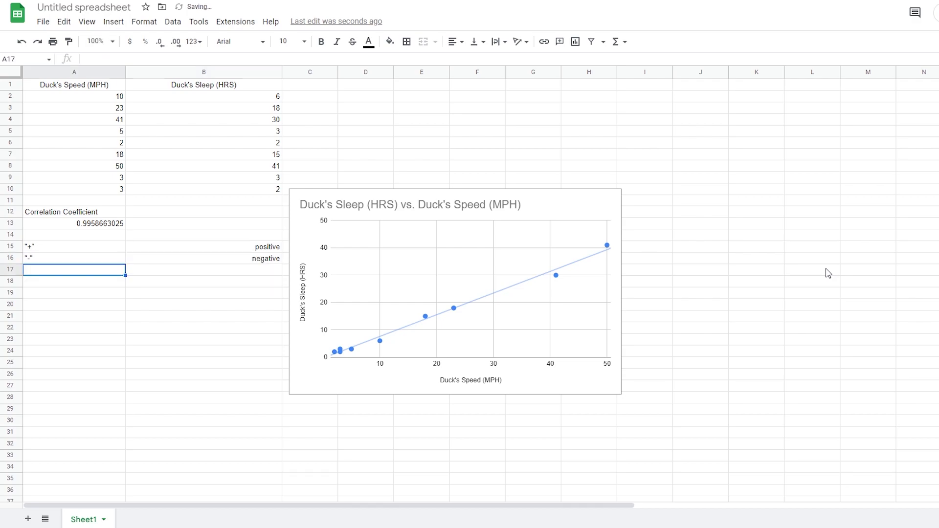
key(Down)
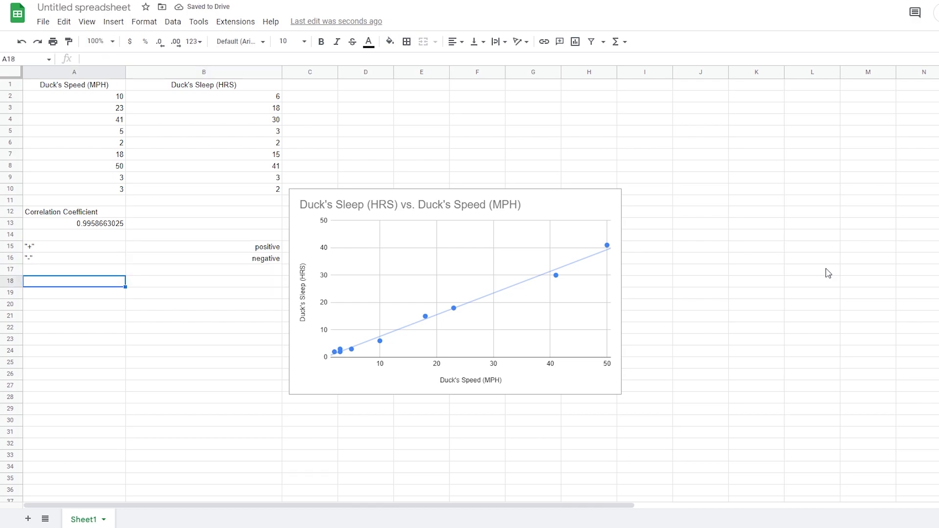
Enter 'near 1 or -1' / strong and 'near 0.5 or -0.5' / moderate in rows 18–19.
text(near 1)
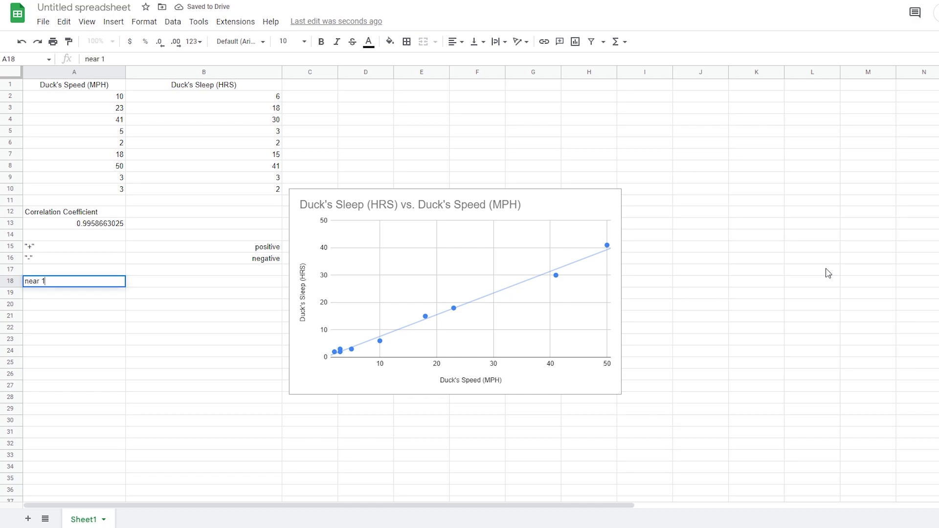
text( or -1)
key(Tab)
text(strong)
key(Return)
text(near 0.5 or -0.5)
key(Tab)
text(moderate)
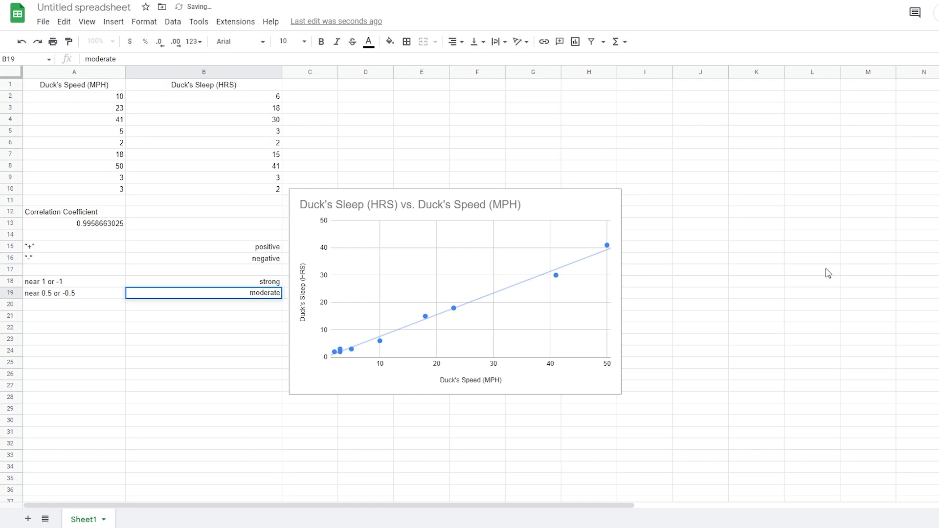
key(Return)
Enter 'near 0' / weak in row 20, trimming the autofilled text to 'near 0'.
text(near)
key(Tab)
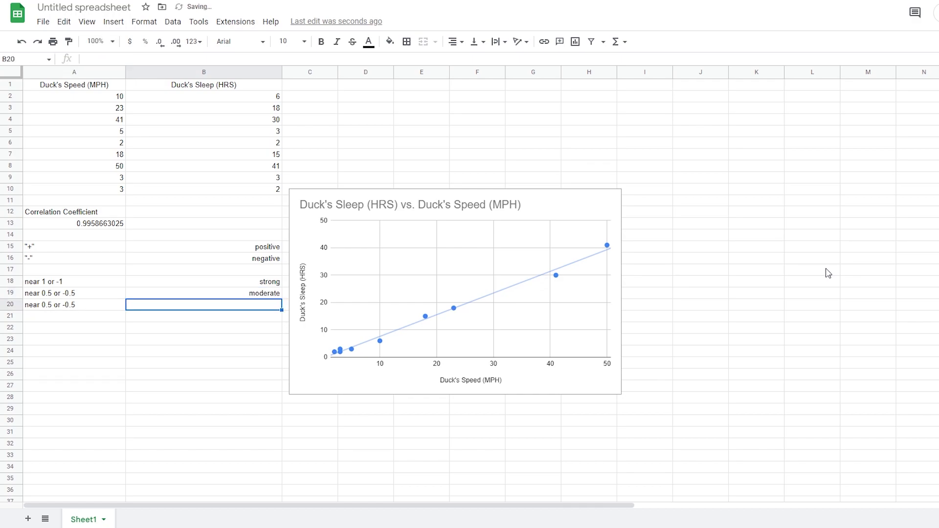
double_click(96, 305)
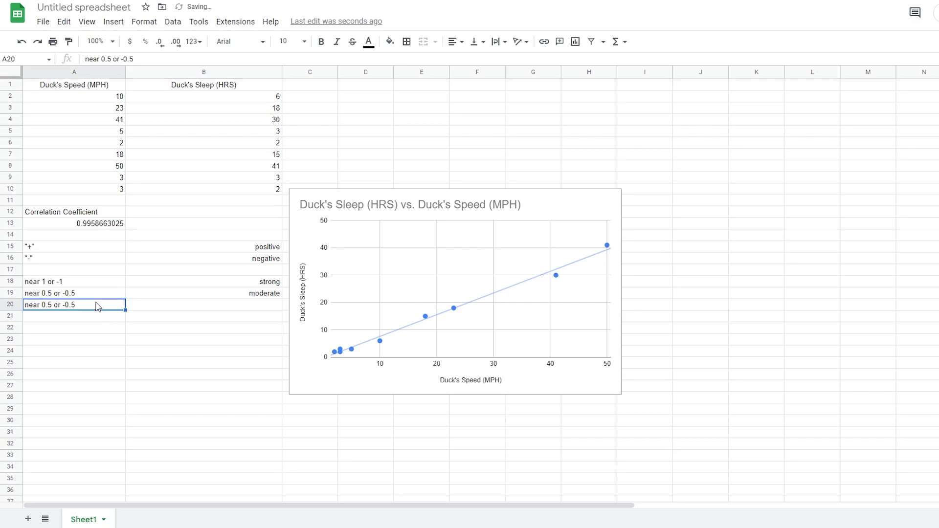
key(BackSpace)
key(BackSpace)
key(BackSpace)
key(BackSpace)
key(BackSpace)
key(BackSpace)
key(BackSpace)
key(BackSpace)
key(BackSpace)
key(BackSpace)
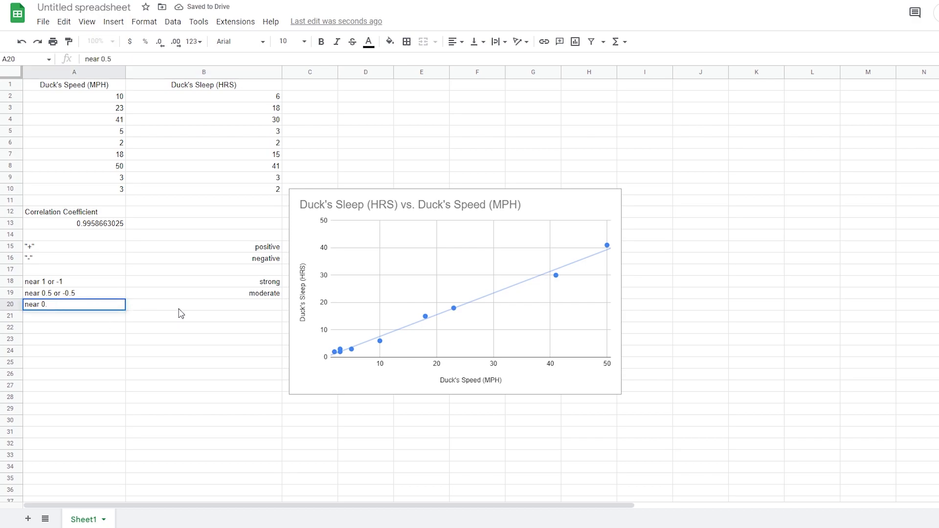
key(Tab)
text(weak)
key(Return)
key(Return)
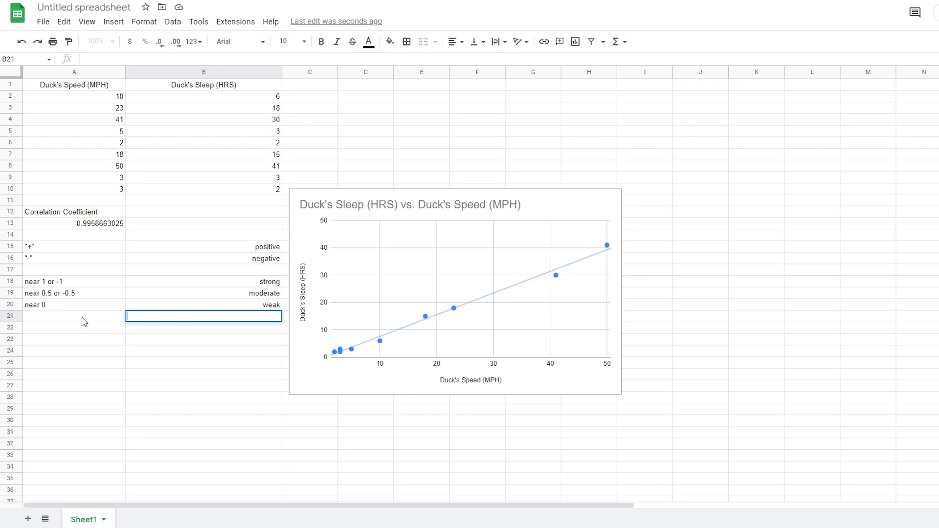
click(73, 332)
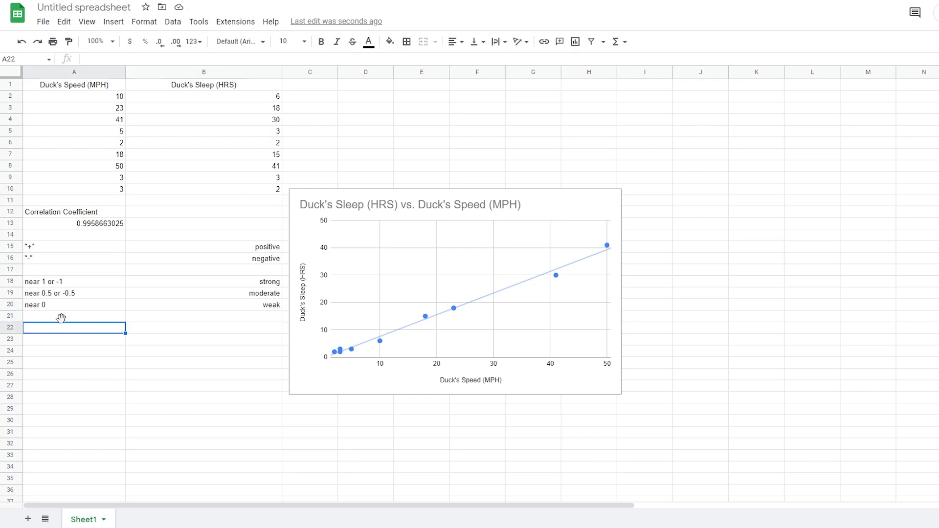
click(157, 232)
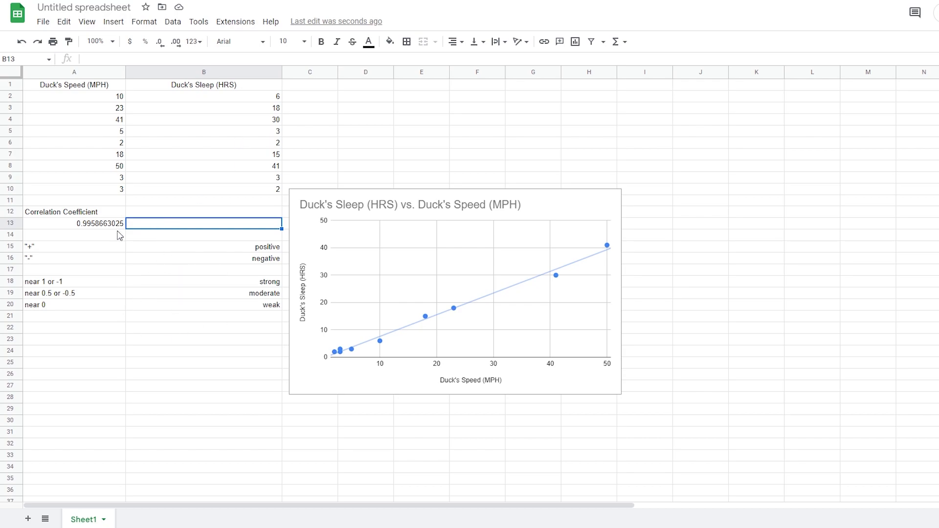
Write 'positive strong relationship' in B13 next to the coefficient.
double_click(162, 232)
text(p)
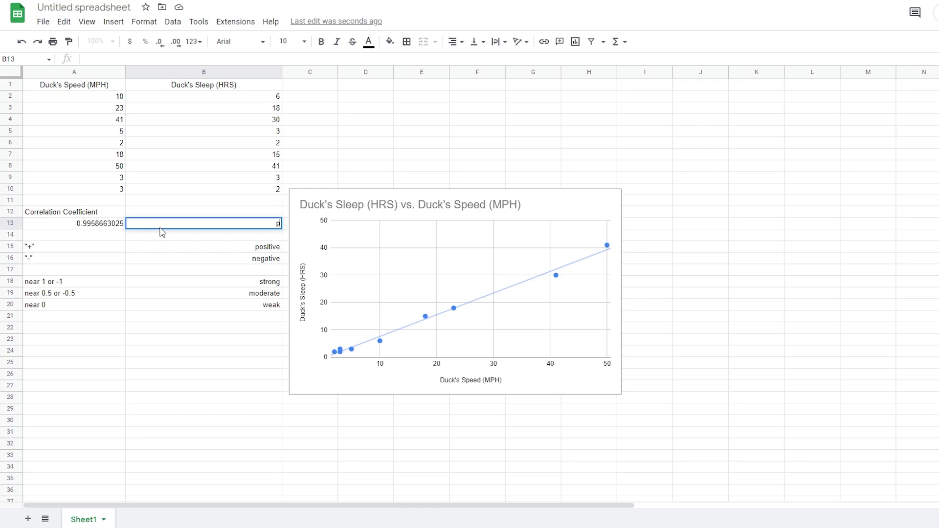
text(ositive strong relationshi)
text(p)
key(Return)
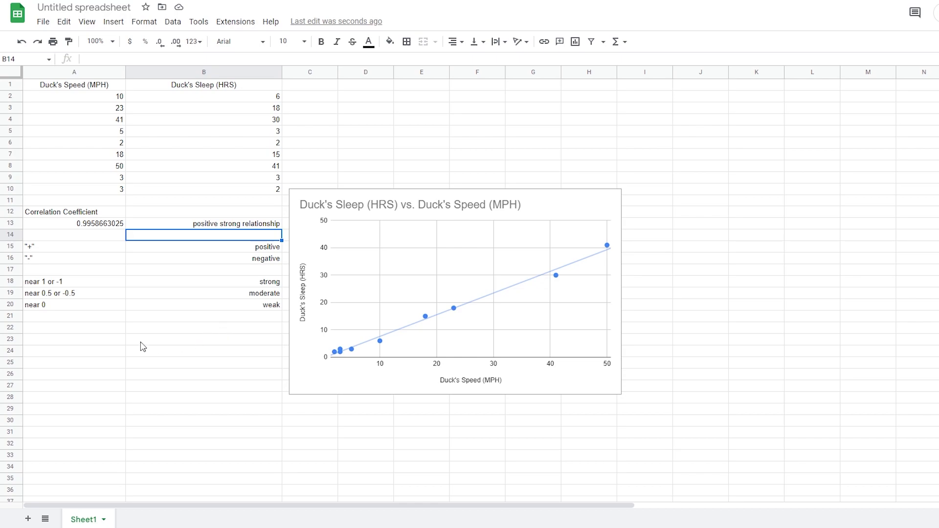
click(93, 330)
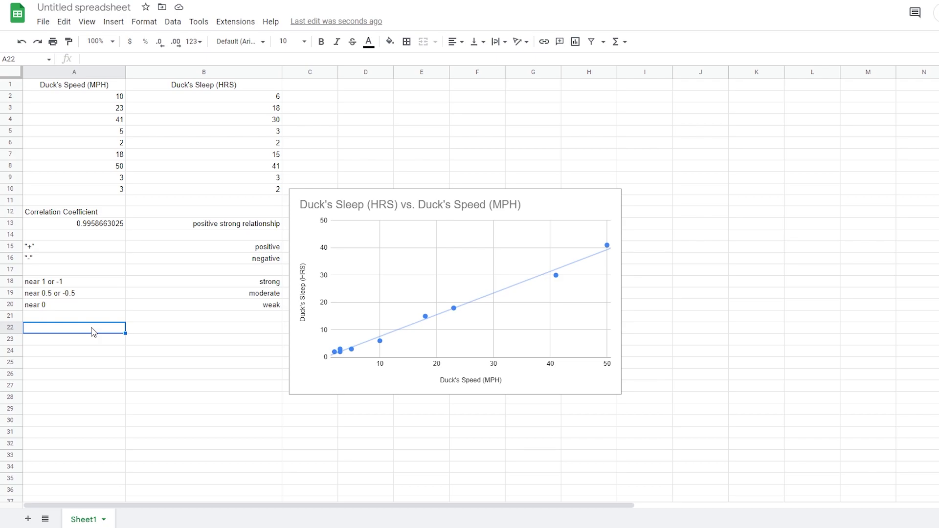
Add row 22: 'positive' with 'if one variables goes up, other one goes up'.
text(positive)
key(Tab)
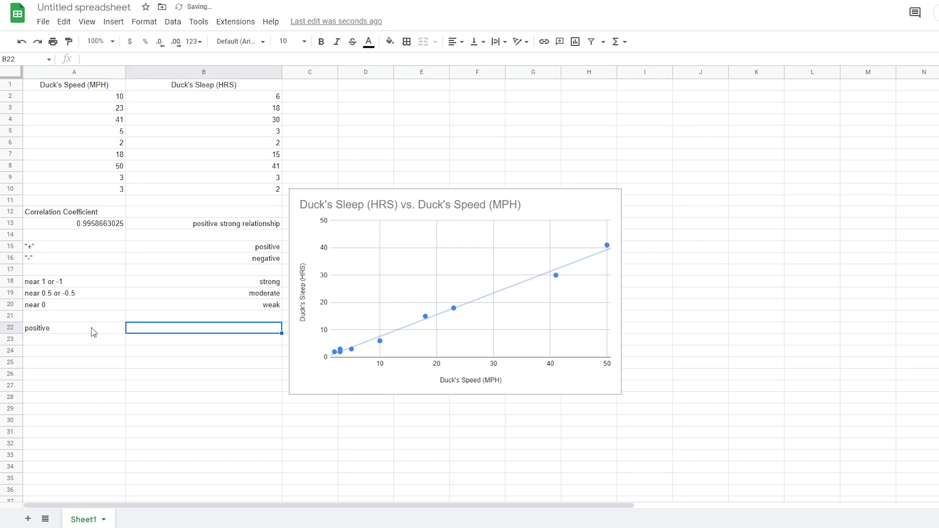
text(if one goes)
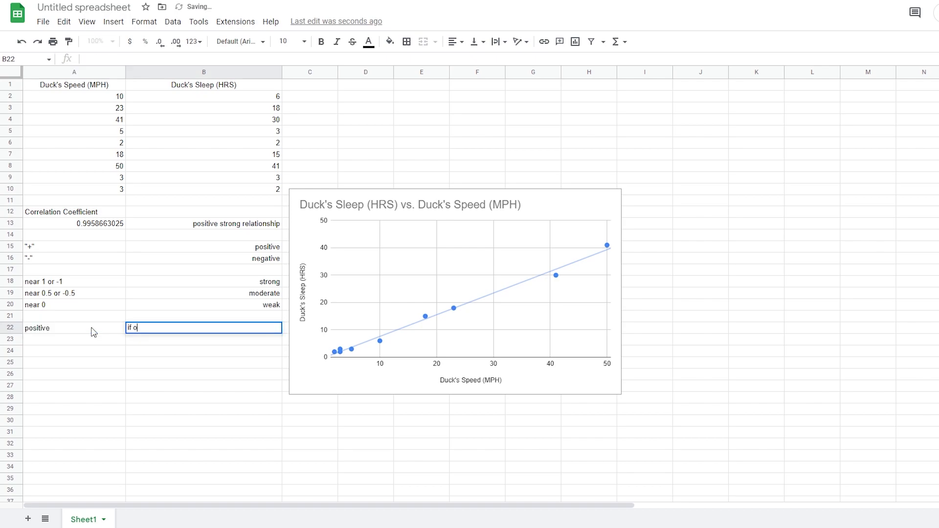
key(BackSpace)
key(BackSpace)
key(BackSpace)
key(BackSpace)
text(variables goes up)
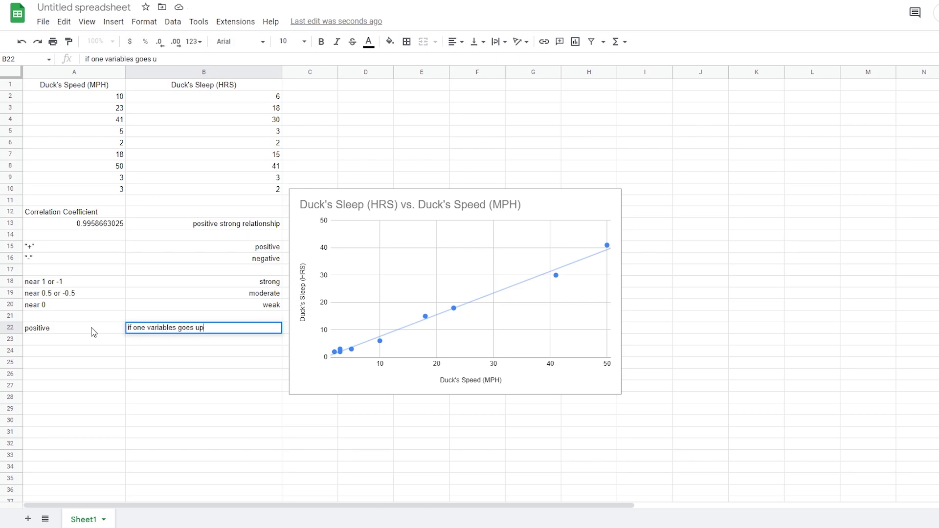
text(, other one goes up)
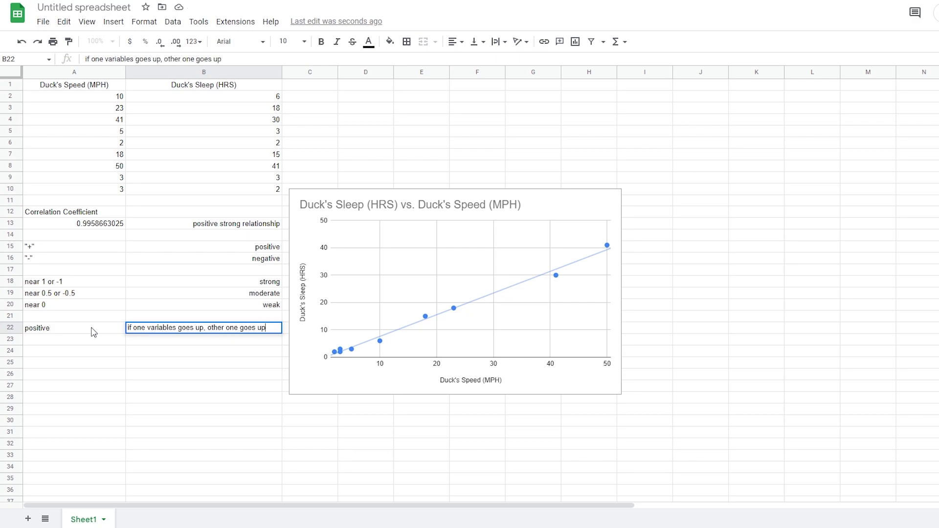
key(Return)
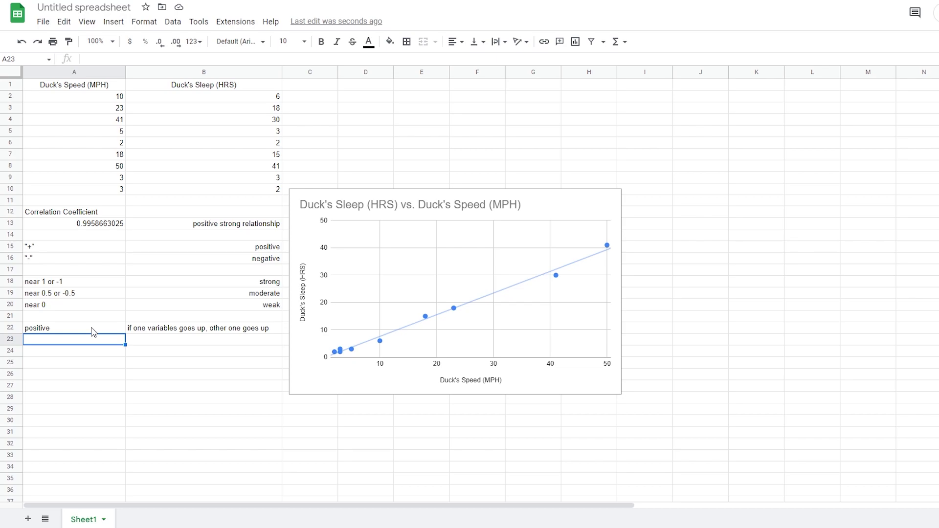
Add row 23: 'negative' with 'if one variables goes up, other one goes down'.
text(negative)
key(Tab)
text(if one vari)
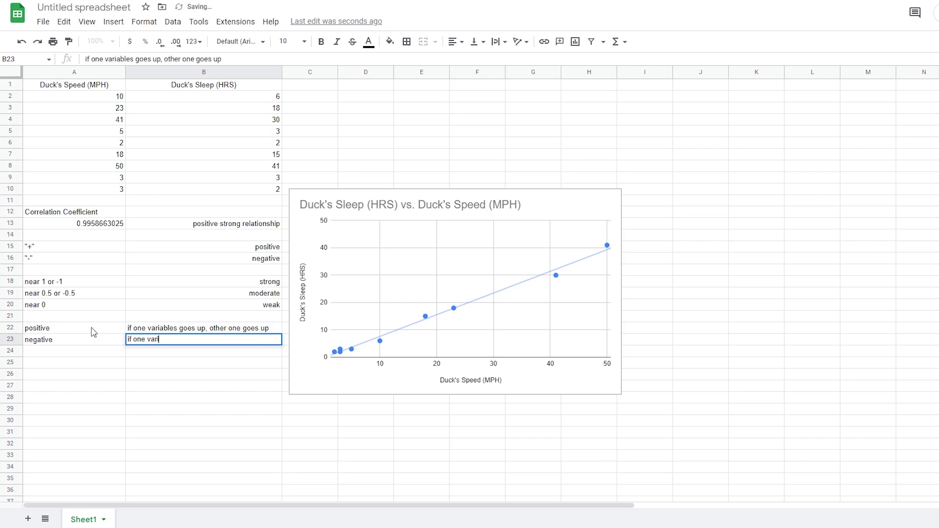
text(ables goes up, other one goes down)
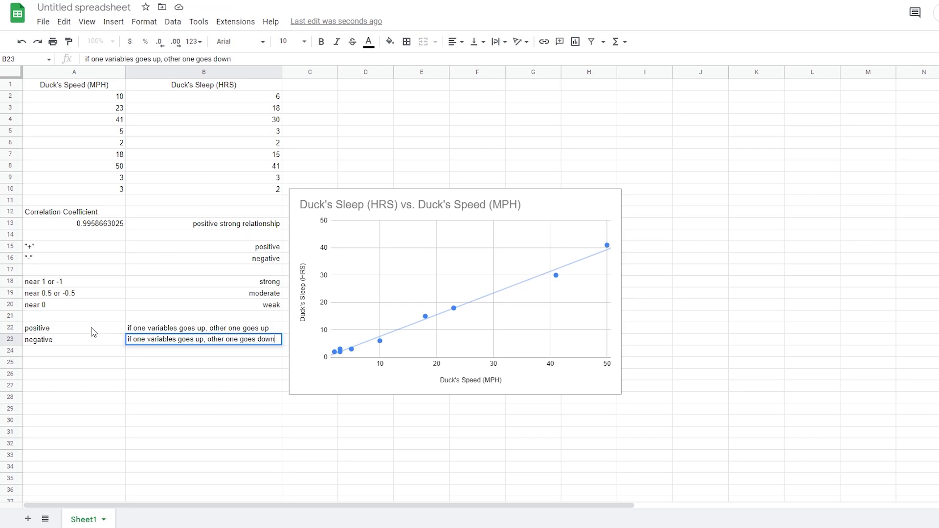
key(Return)
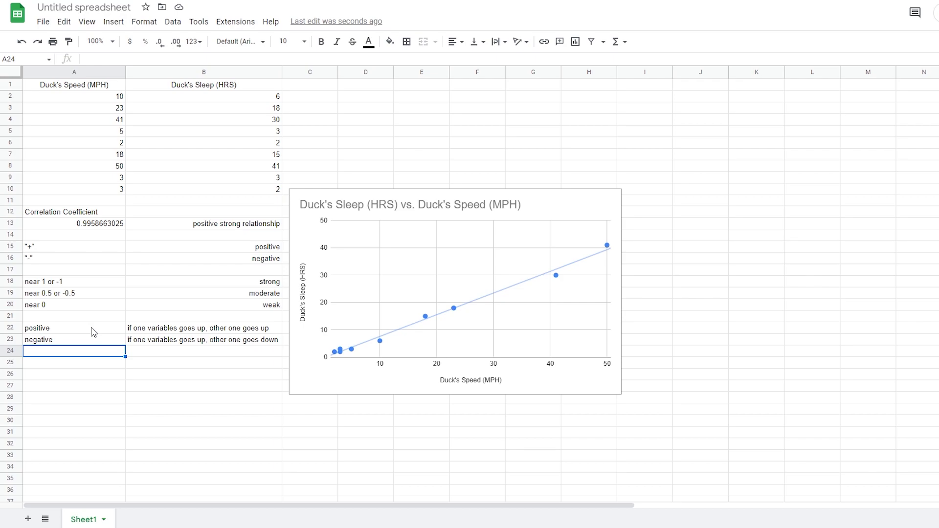
key(Return)
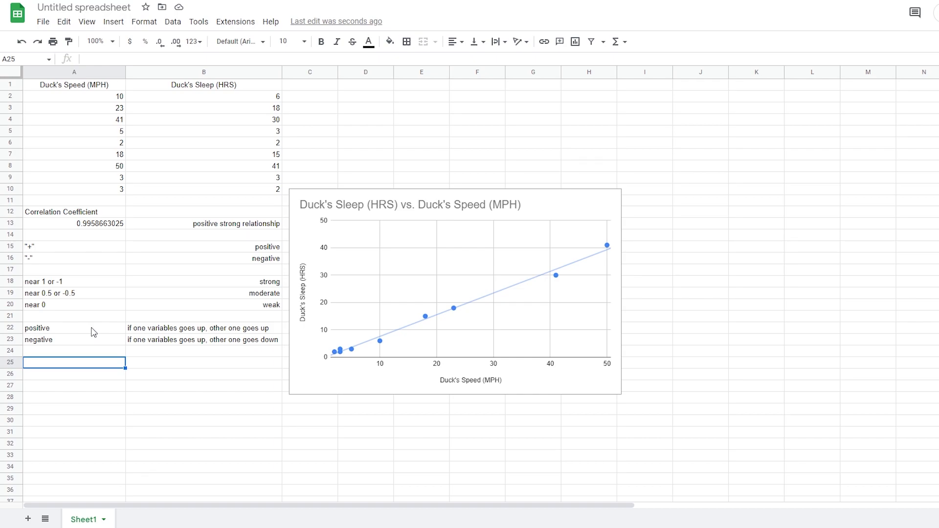
Add examples: -0.1 as 'negative weak relationship' and 0.6 as 'positive moderate relationship'.
text(-0.1)
key(Tab)
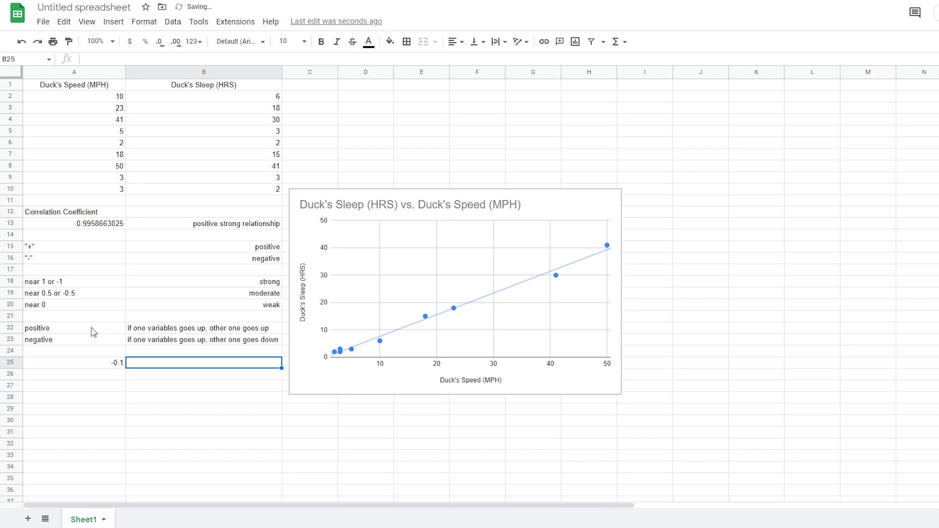
text(negative)
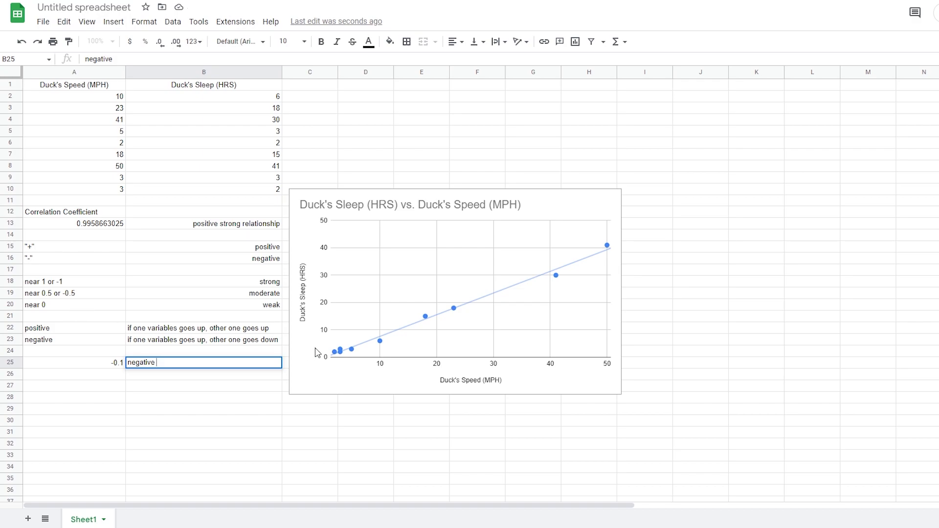
text( weak relationship)
key(Return)
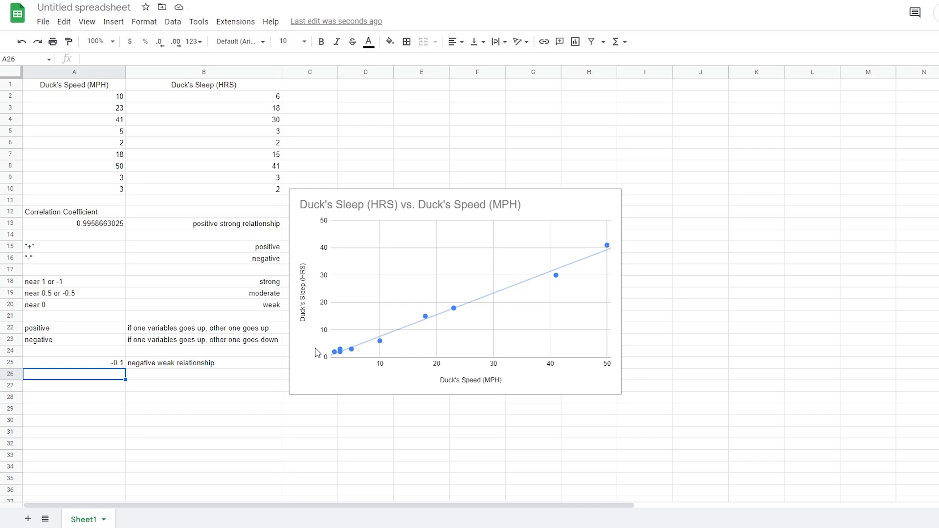
text(0.6)
click(234, 378)
text(pos)
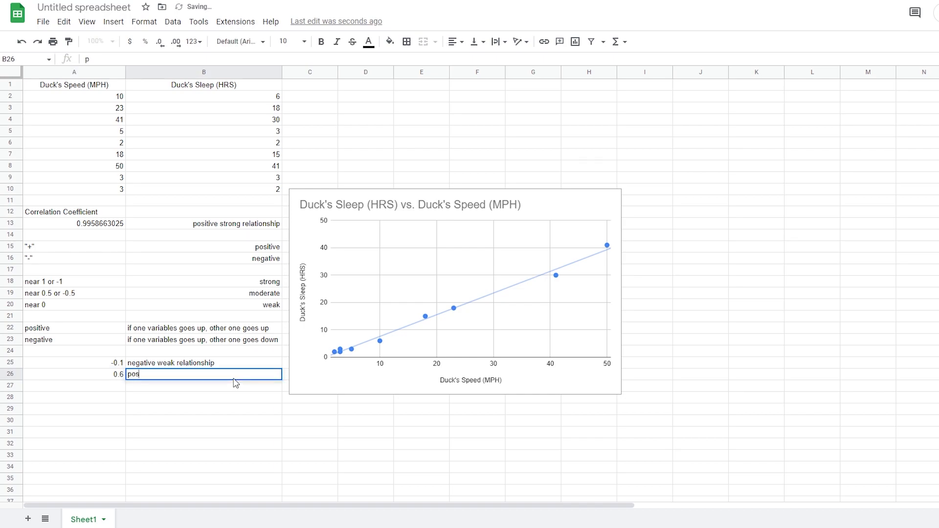
text(itive moderate relationship)
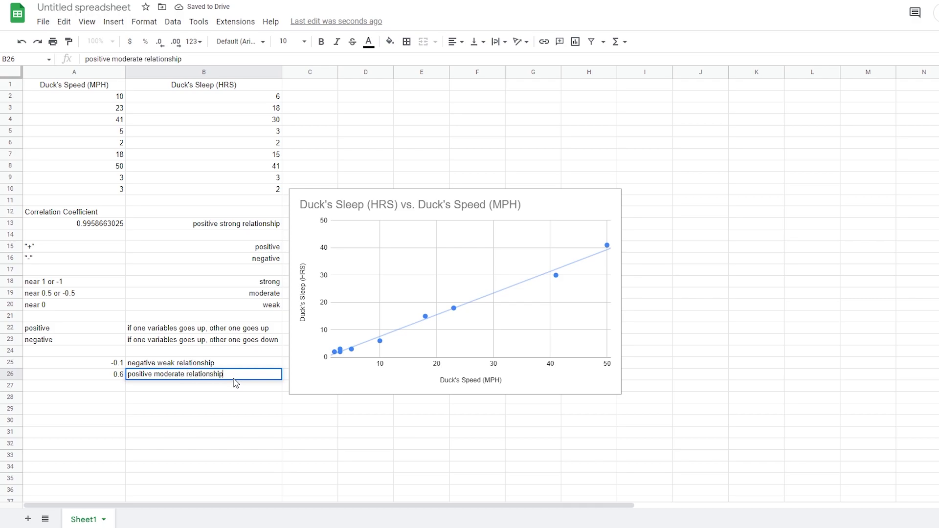
key(Return)
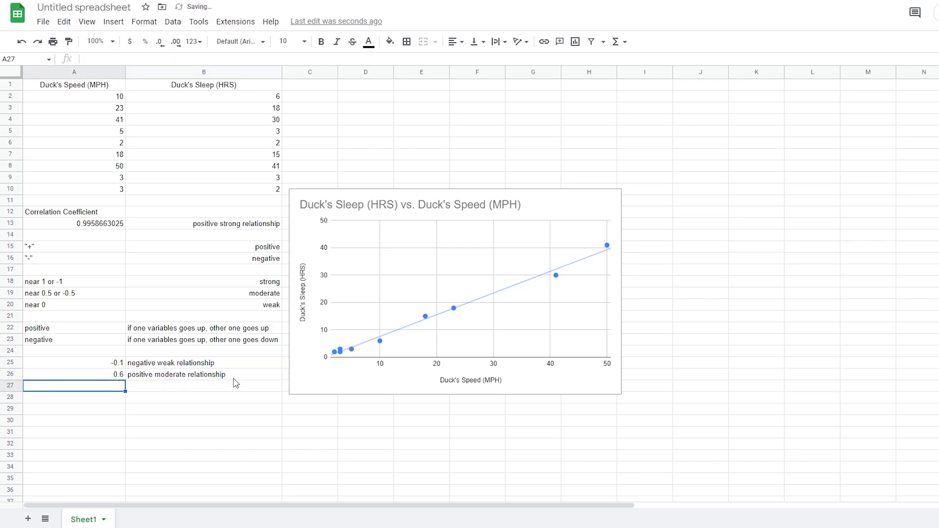